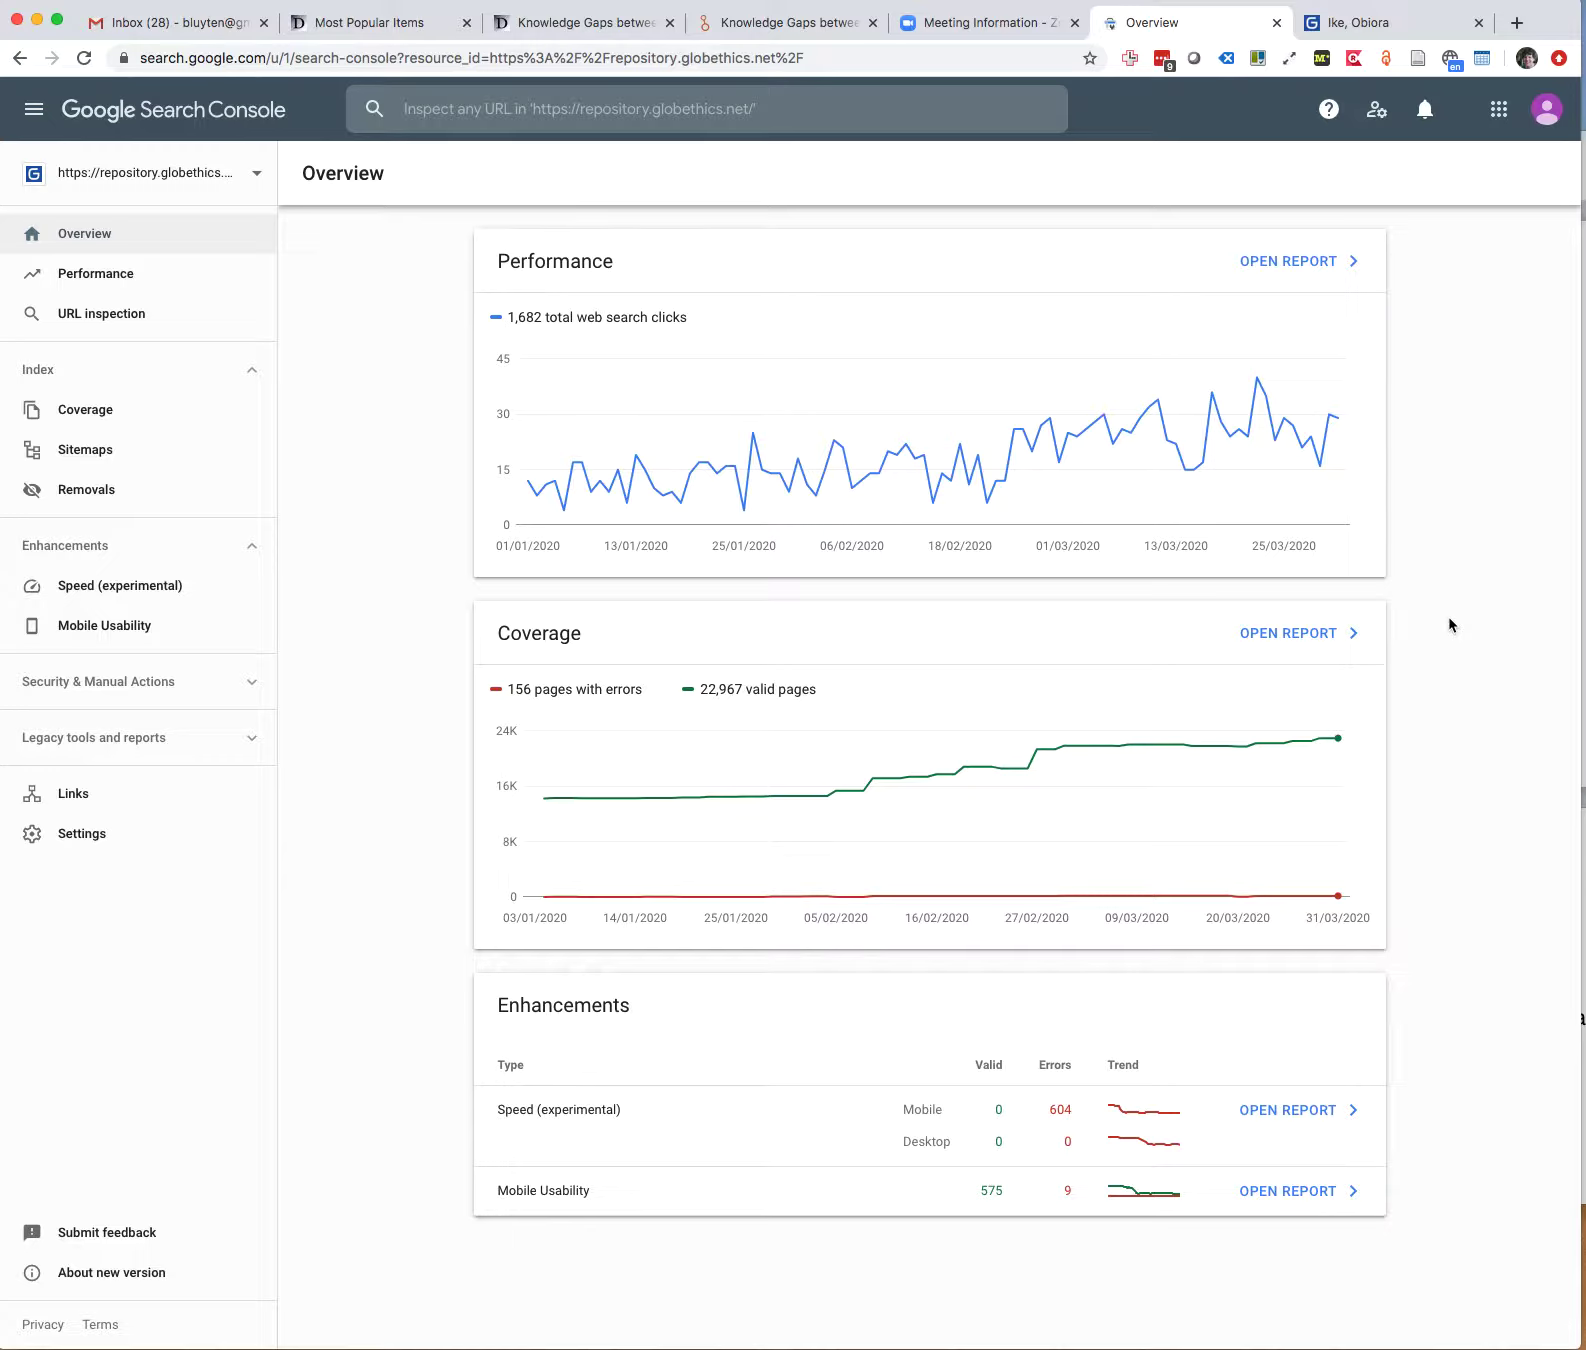
Copy the Ike, Obiora author page address and run a Search Console URL inspection on it.
{"action": "left_click", "coordinate": [1372, 30]}
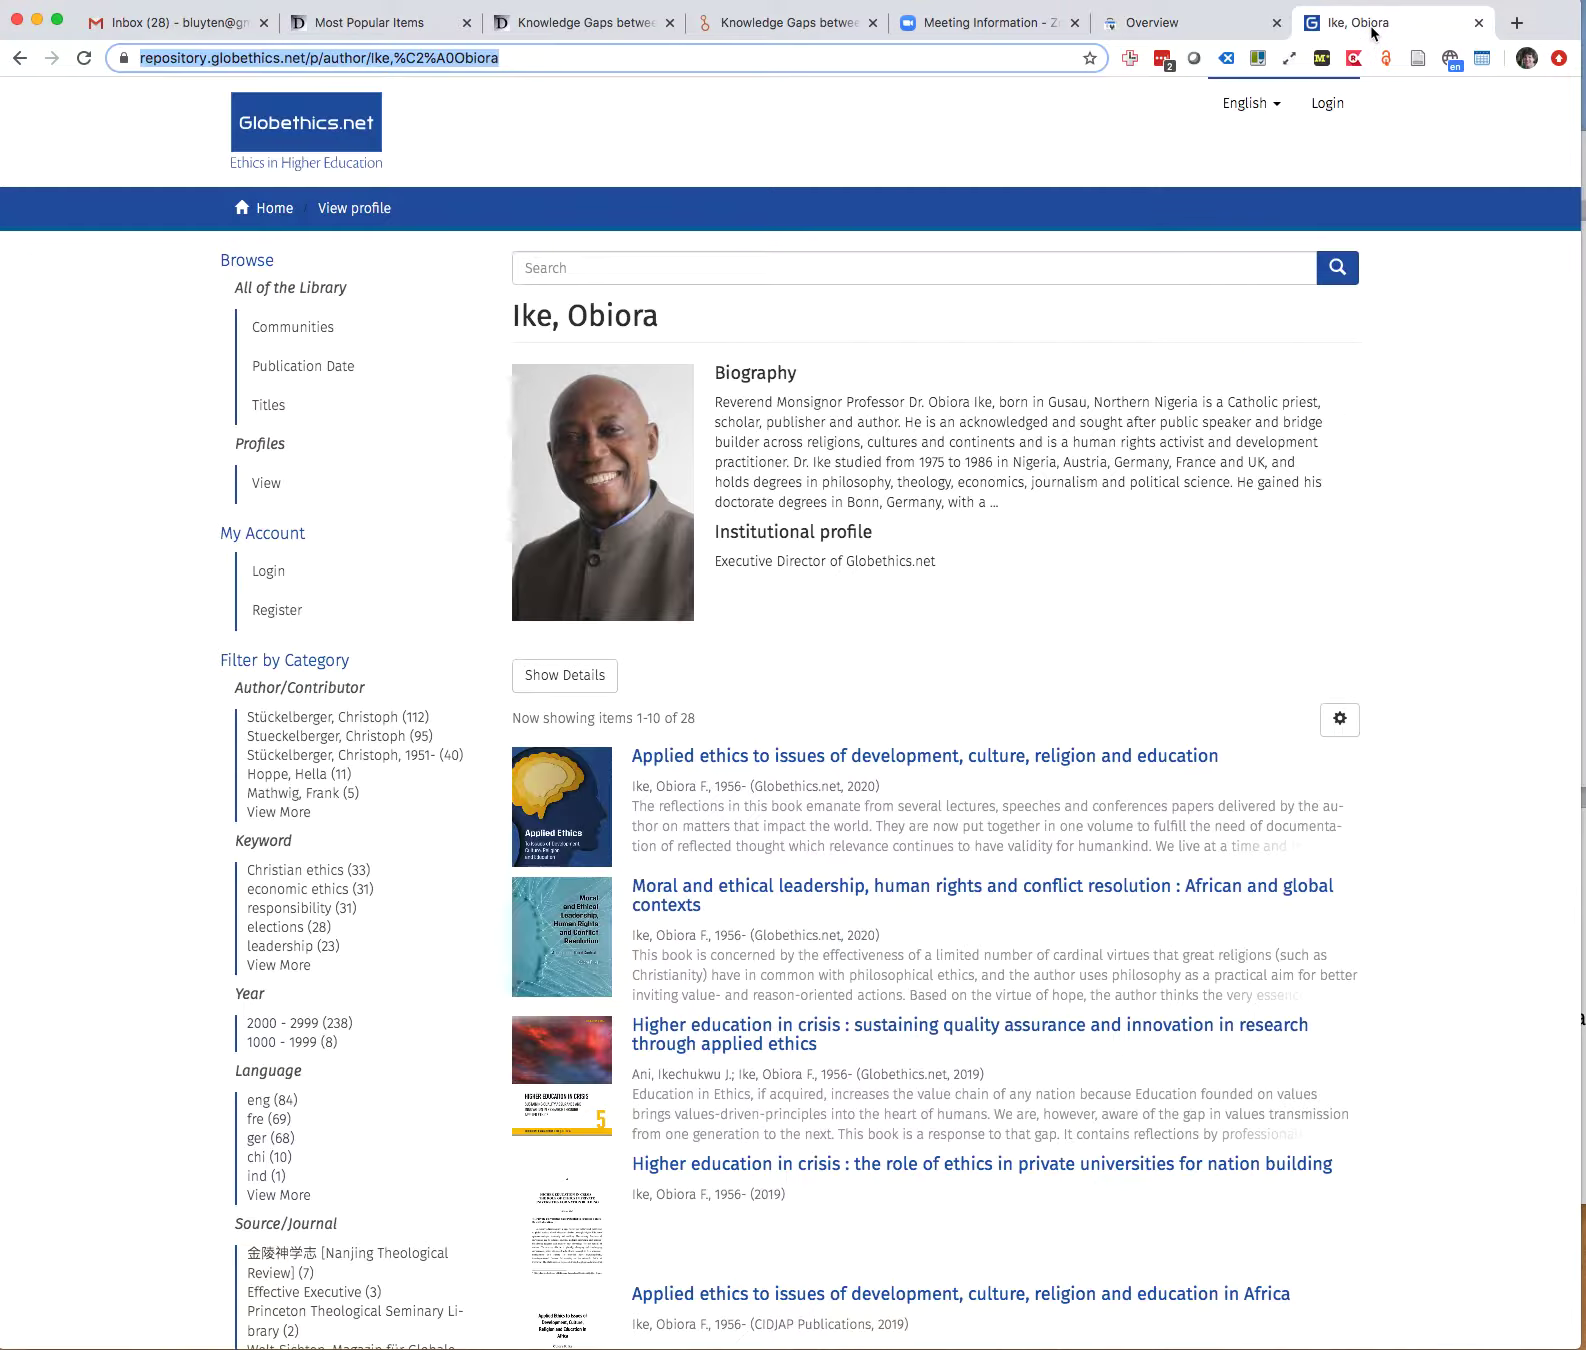
{"action": "left_click", "coordinate": [864, 59]}
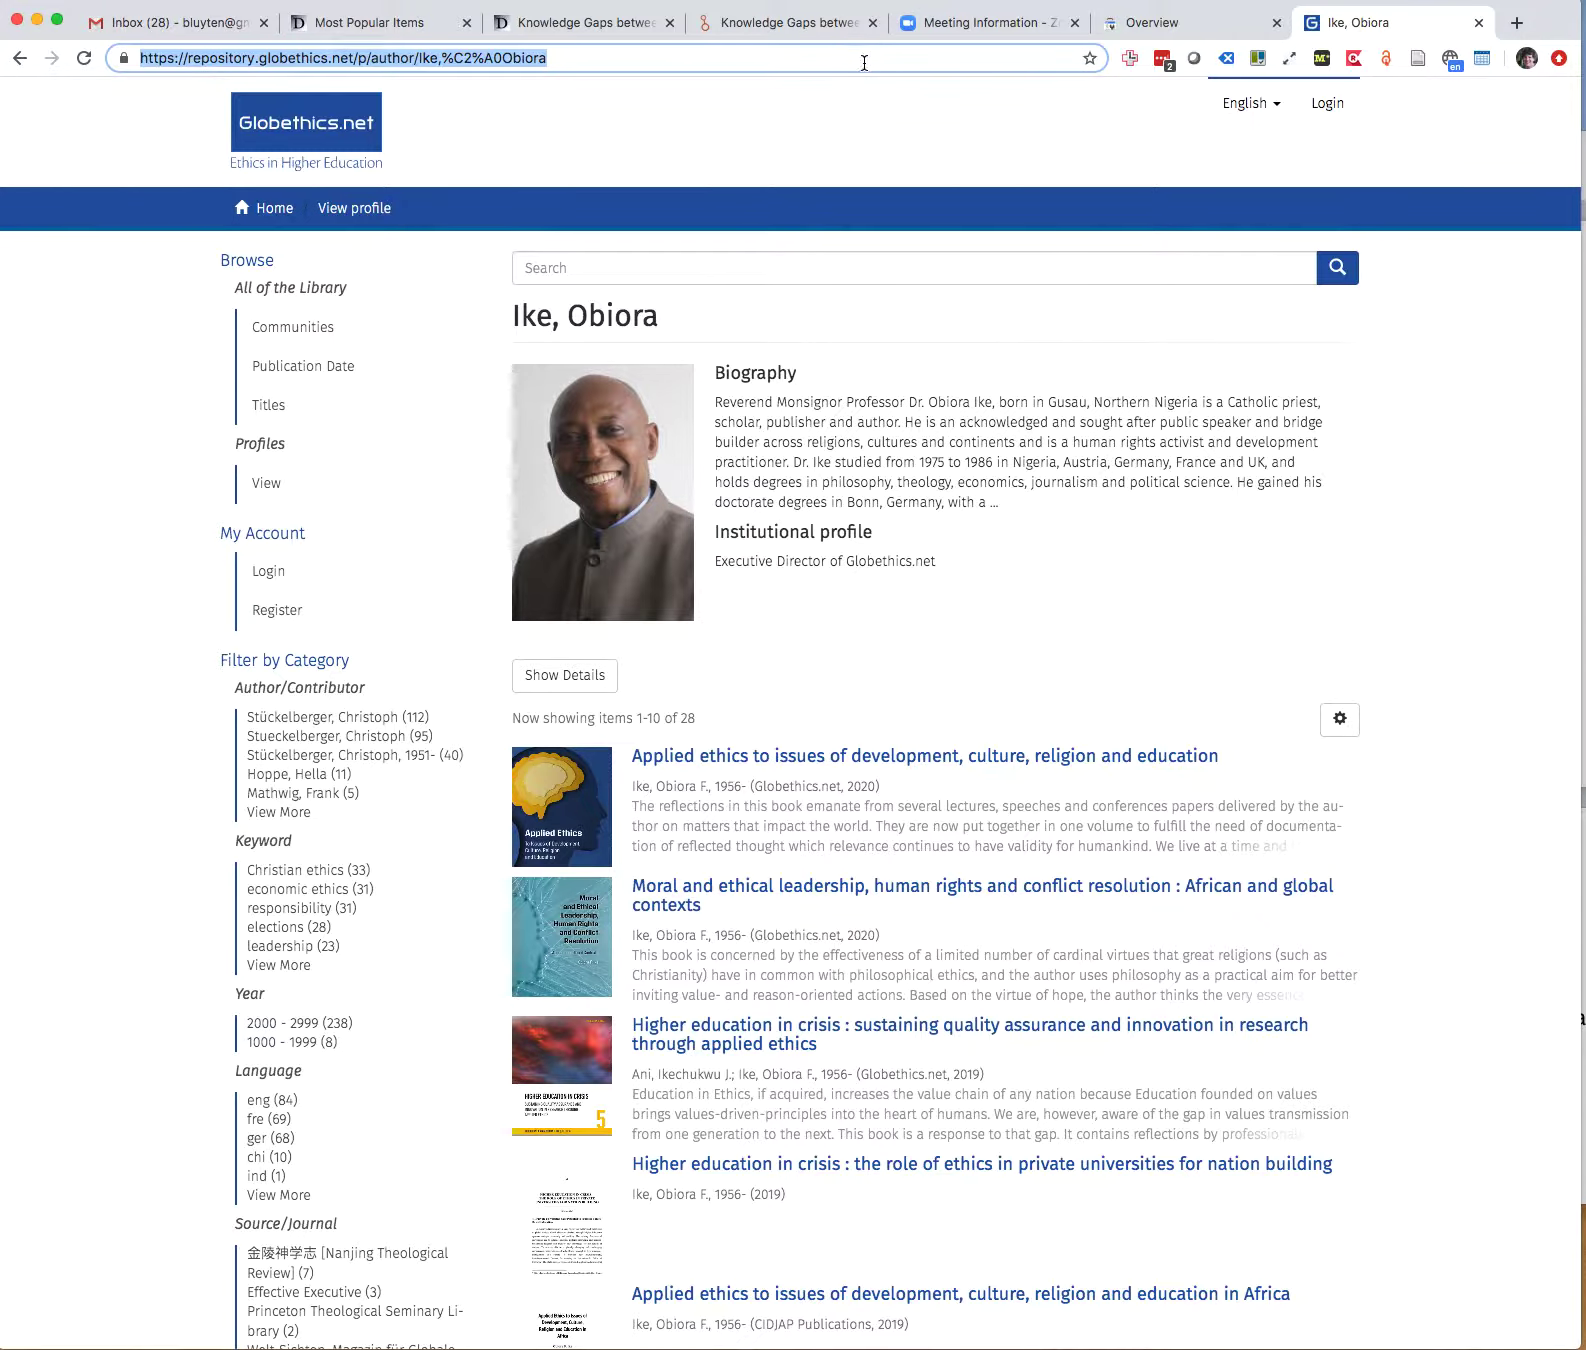
{"action": "left_click", "coordinate": [1151, 24]}
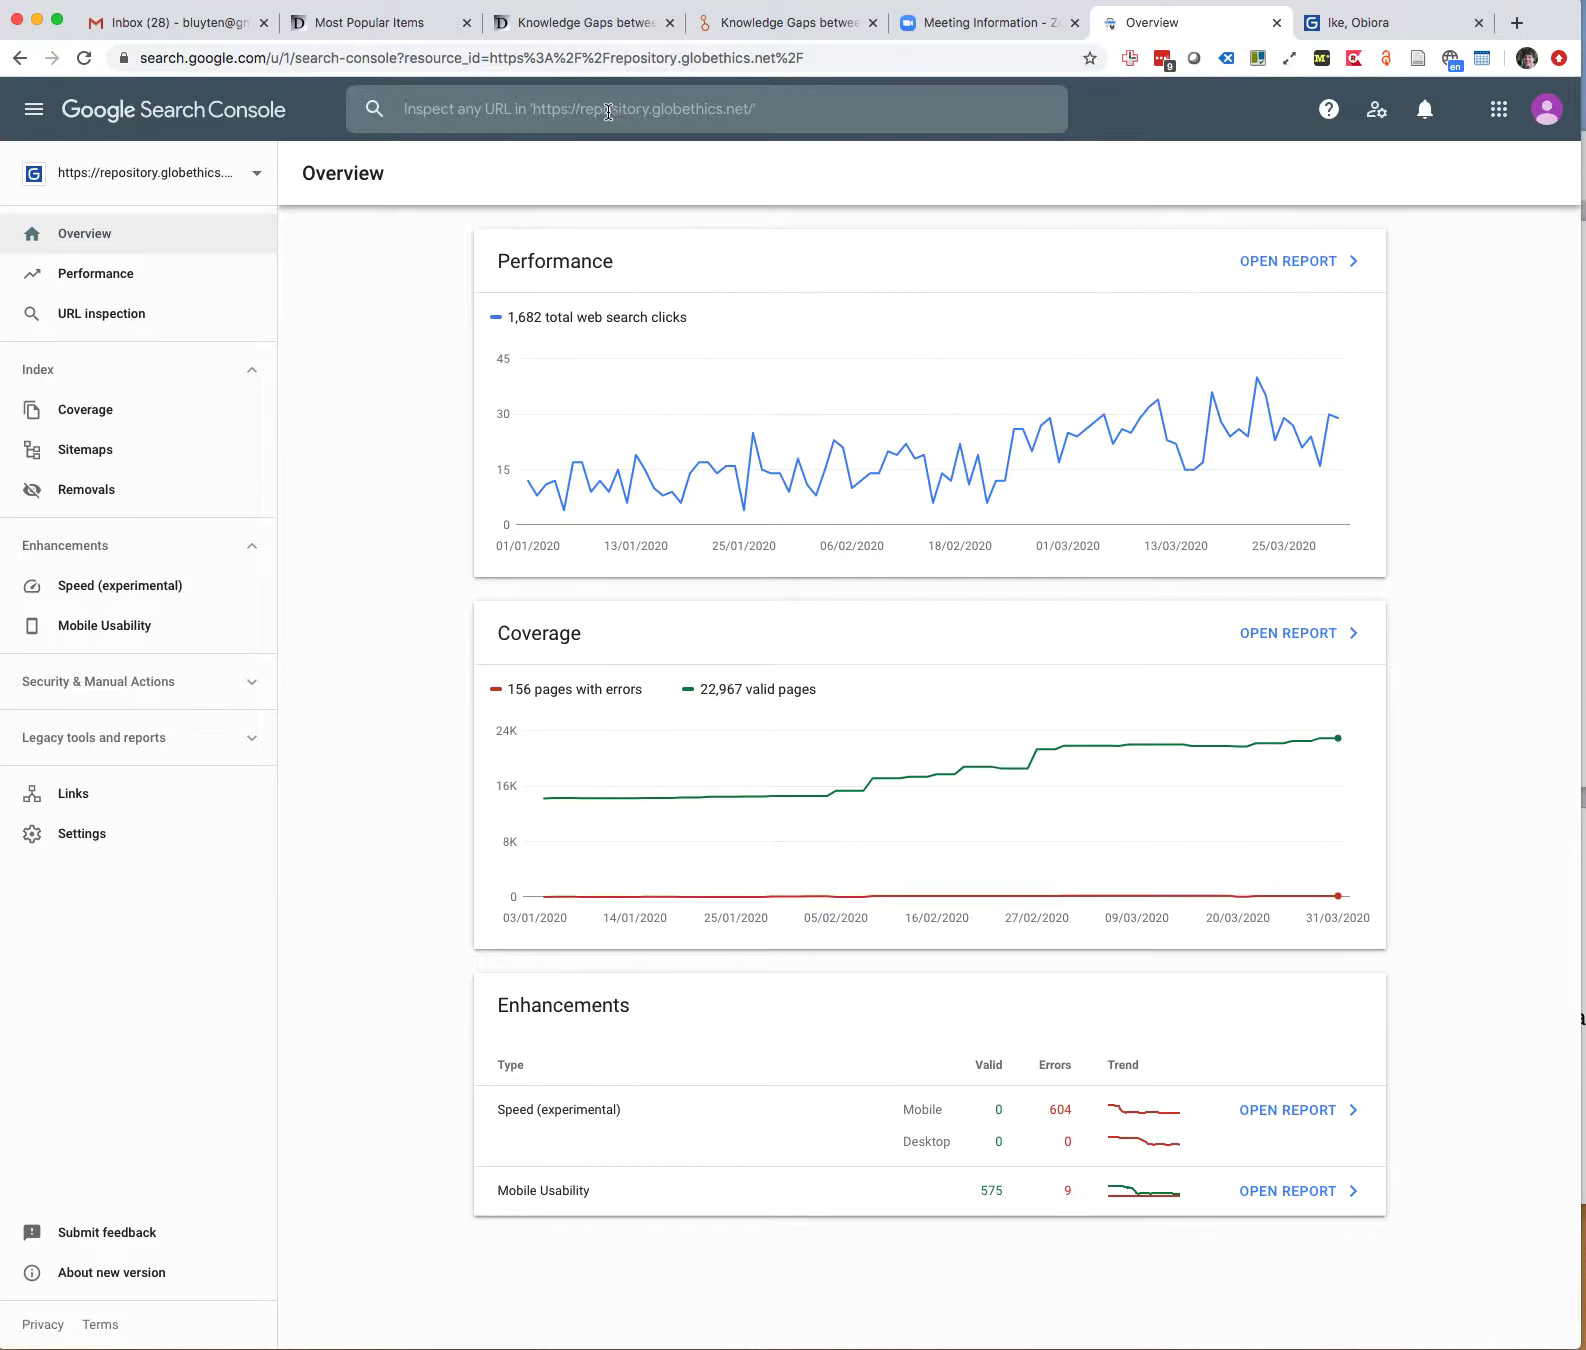
{"action": "left_click", "coordinate": [608, 111]}
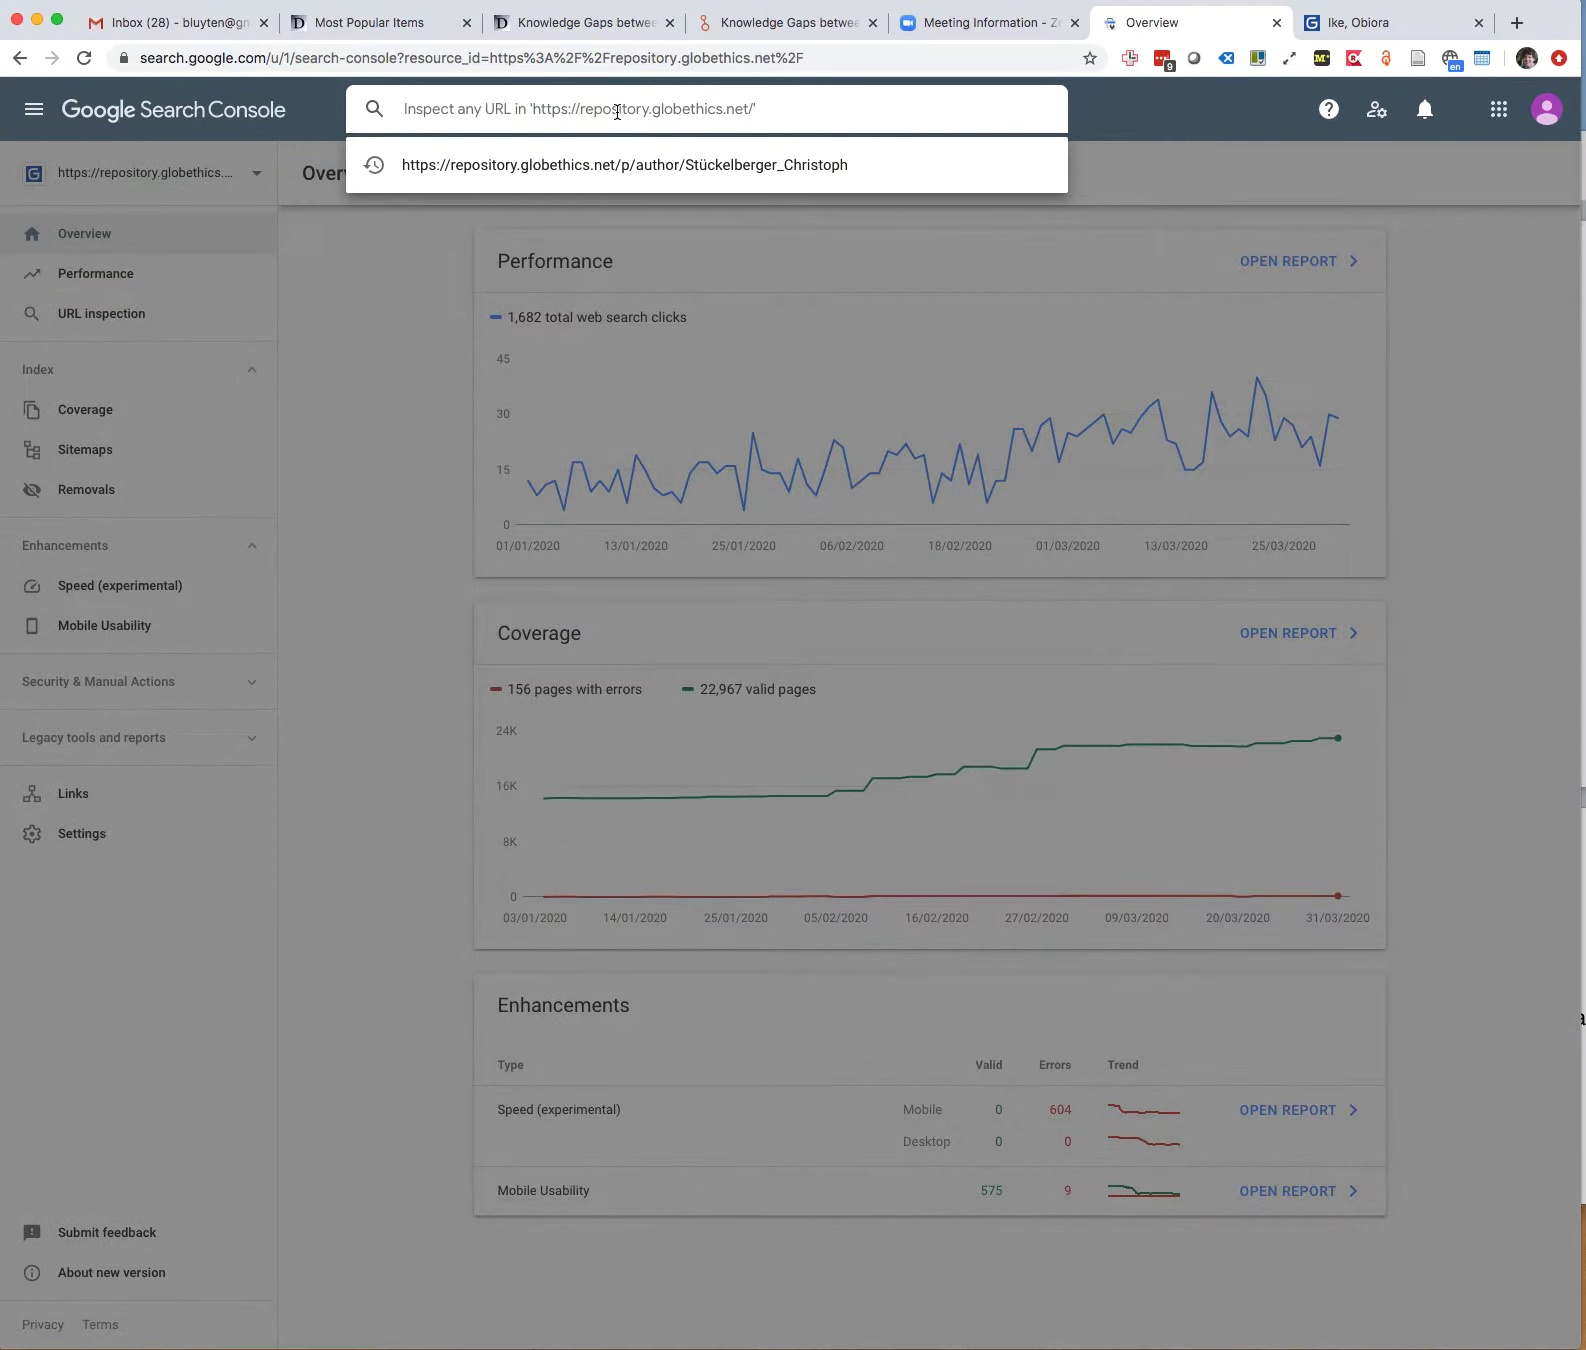
{"action": "type", "text": "https://repository.globethics.net/p/author/Ike,%C2%A0Obiora"}
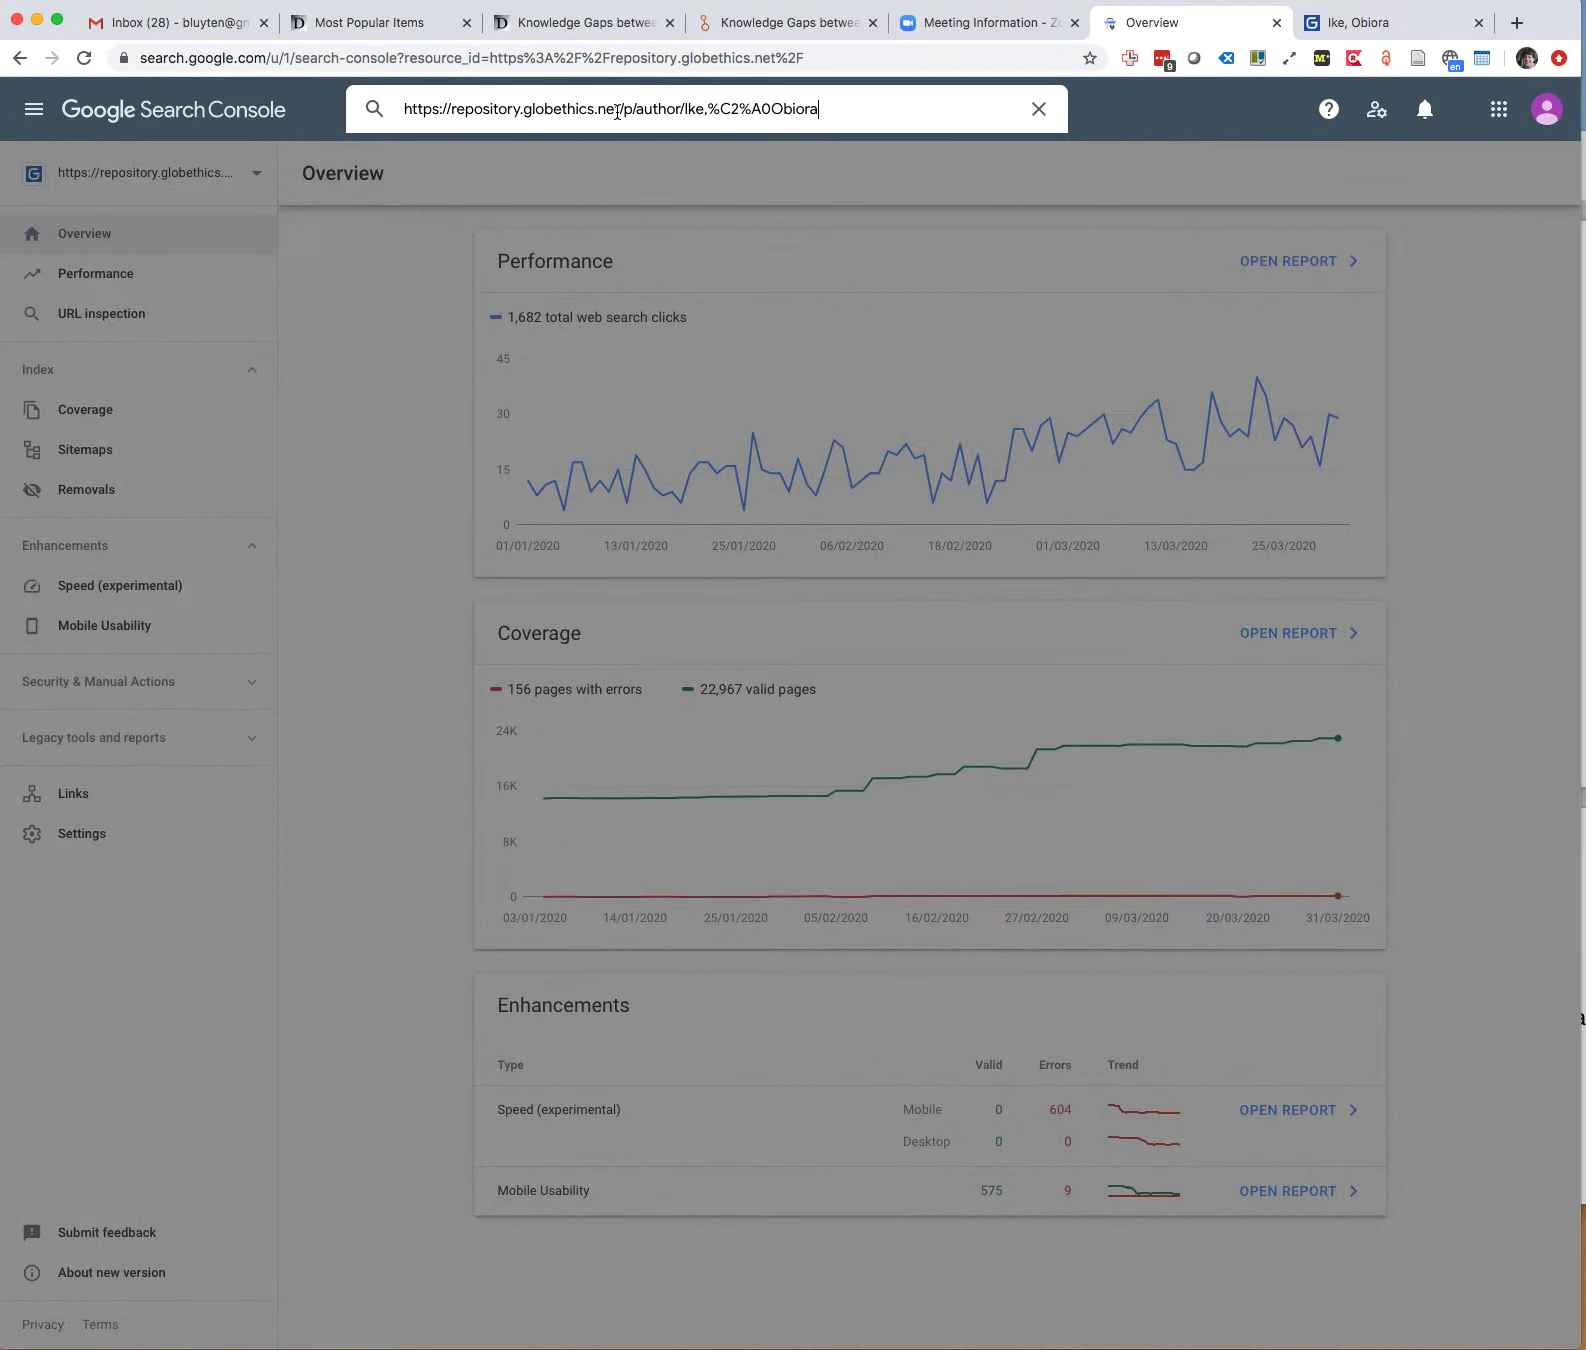
{"action": "key", "text": "Return"}
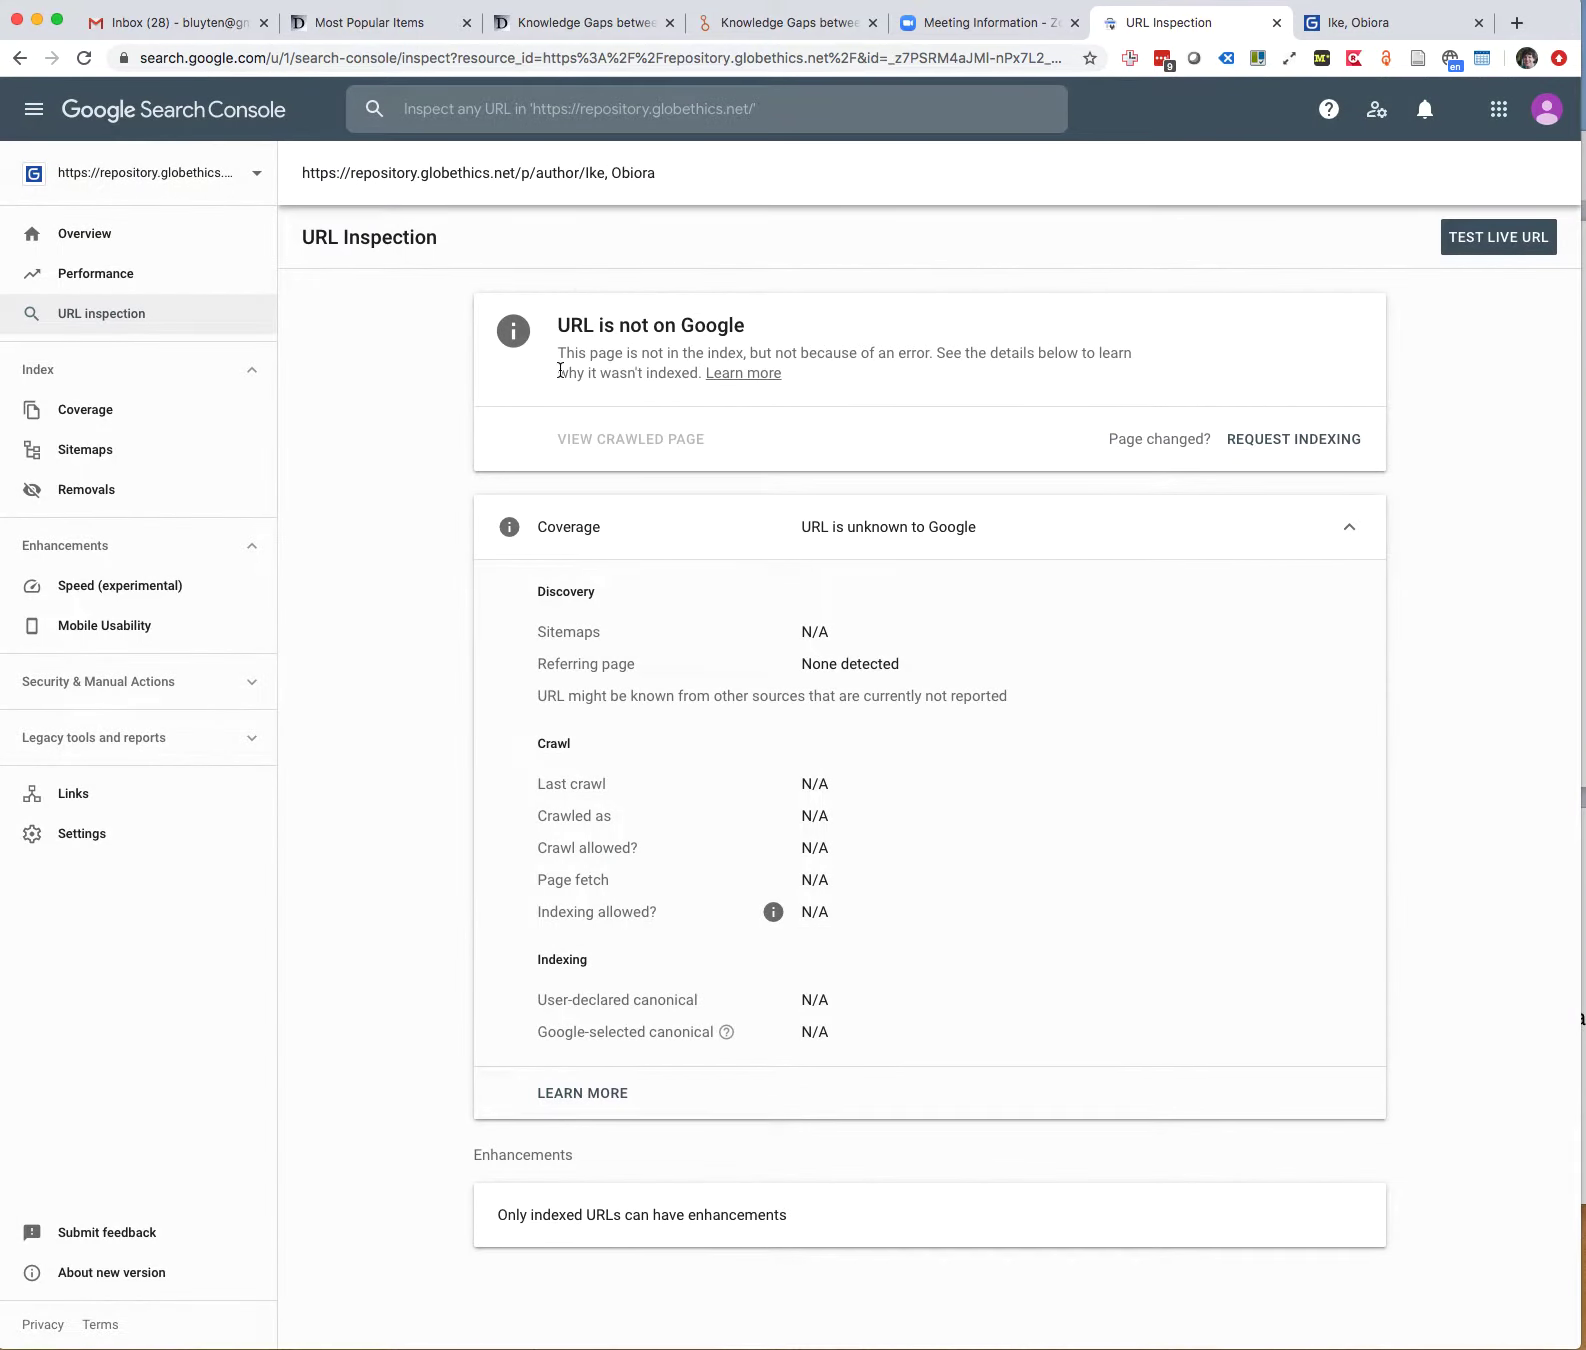
{"action": "left_click_drag", "start_coordinate": [558, 326], "coordinate": [746, 324]}
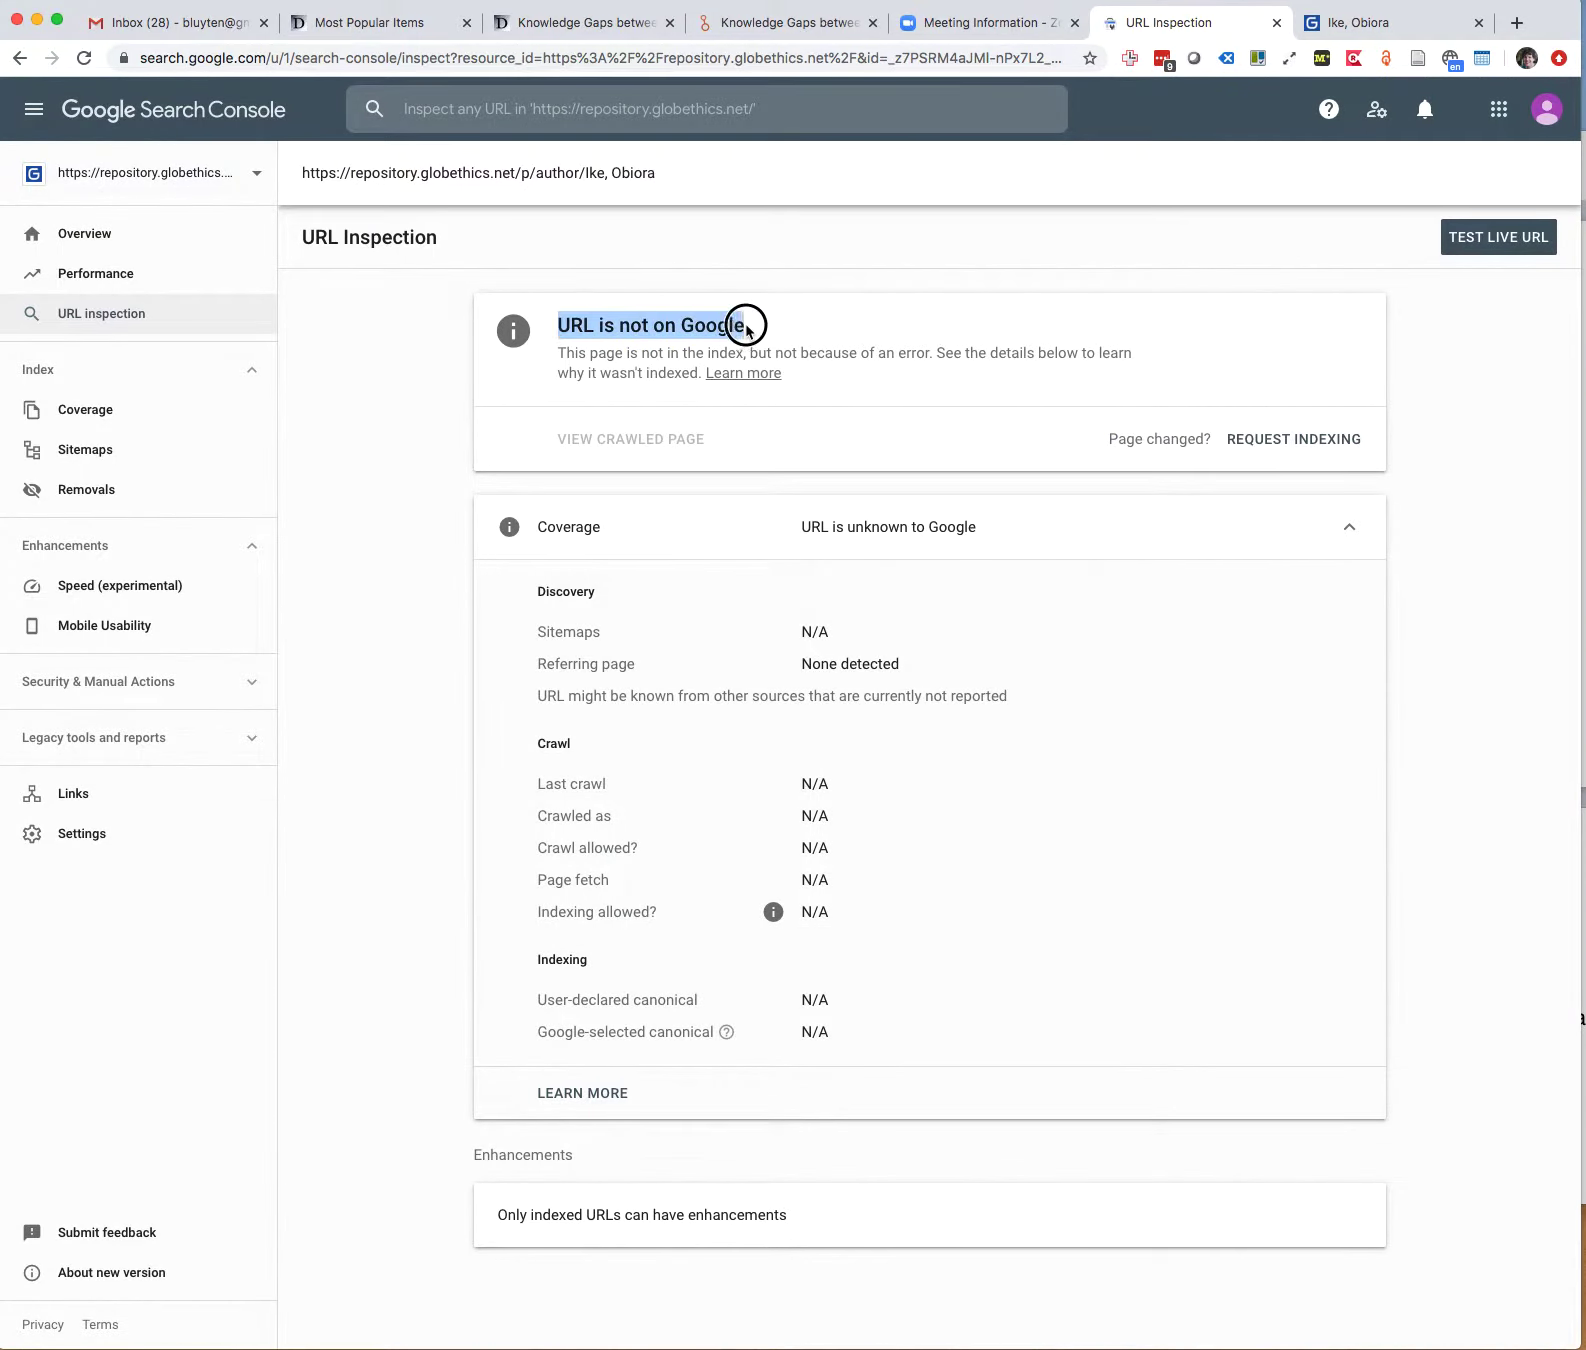
{"action": "left_click", "coordinate": [726, 327]}
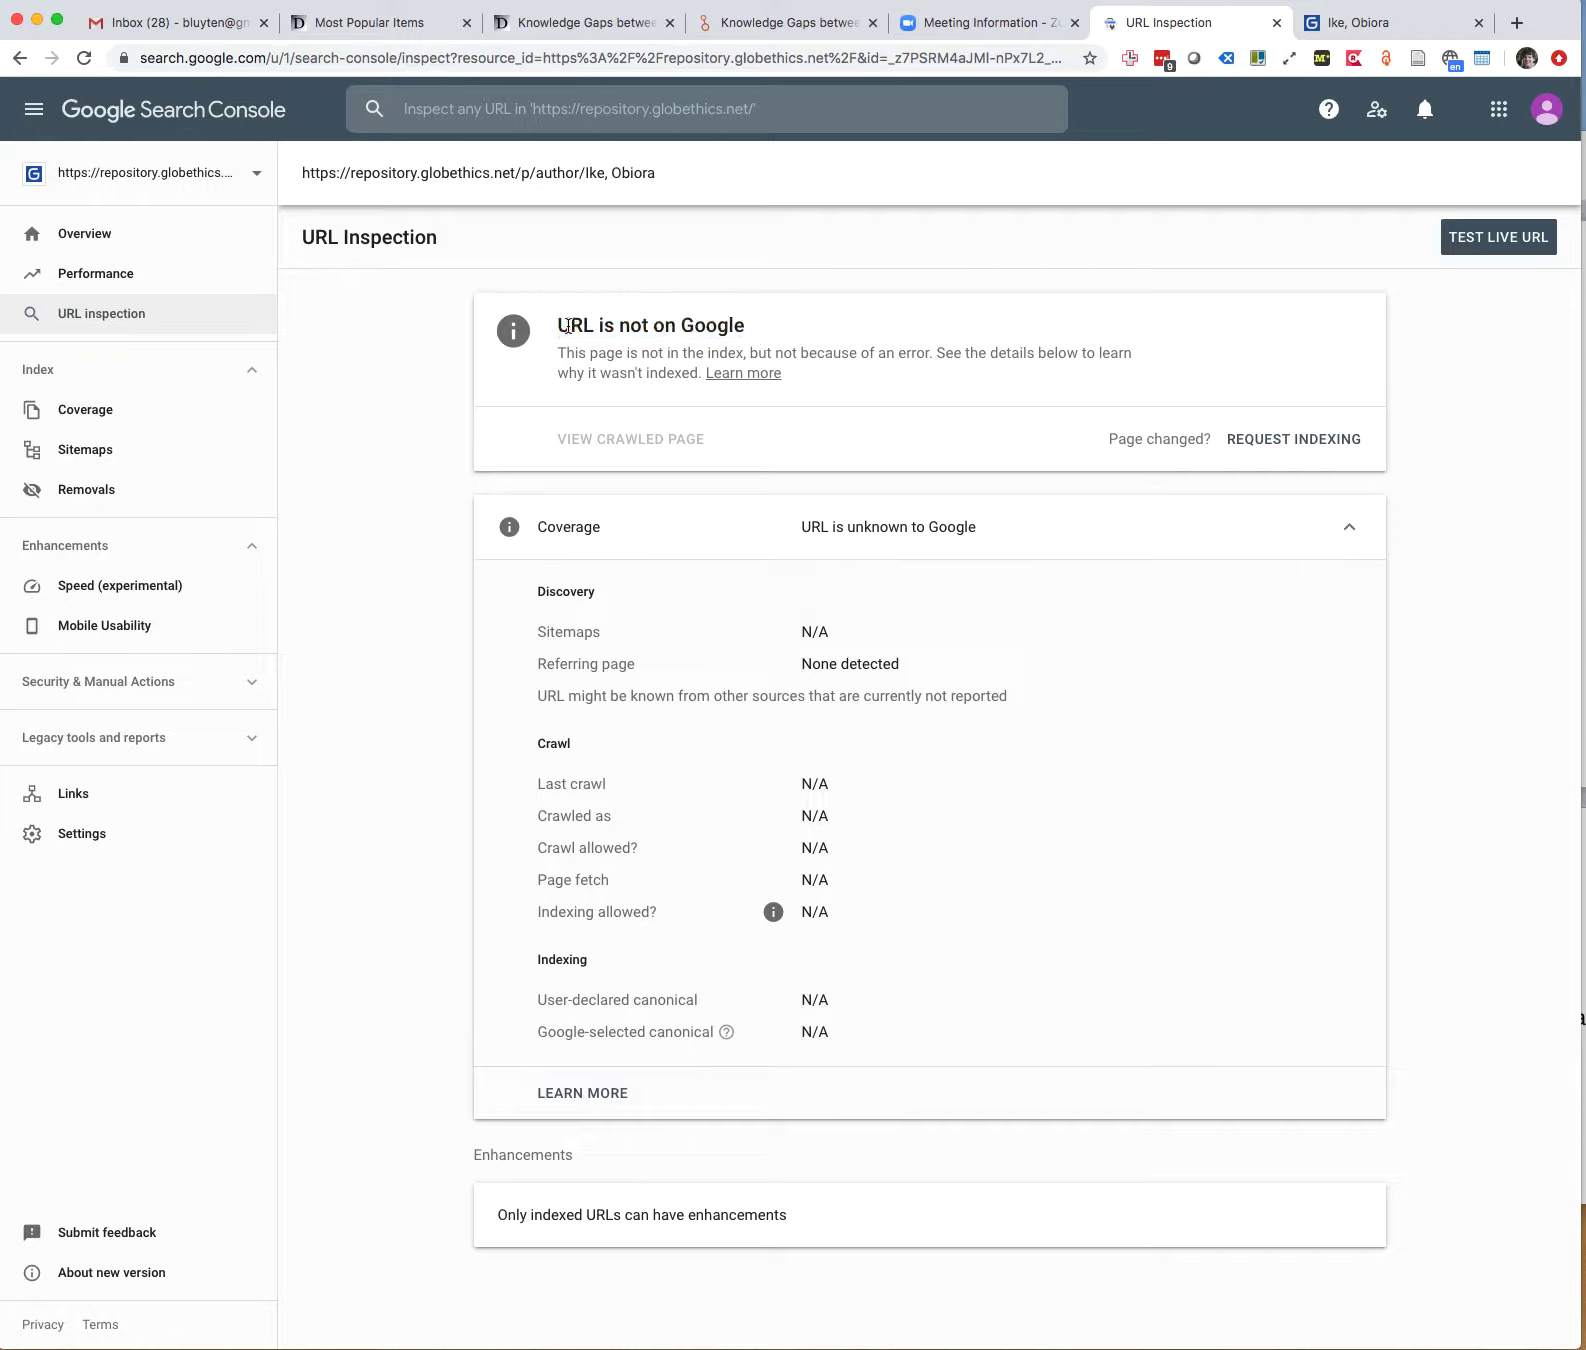
{"action": "left_click_drag", "start_coordinate": [560, 326], "coordinate": [844, 367]}
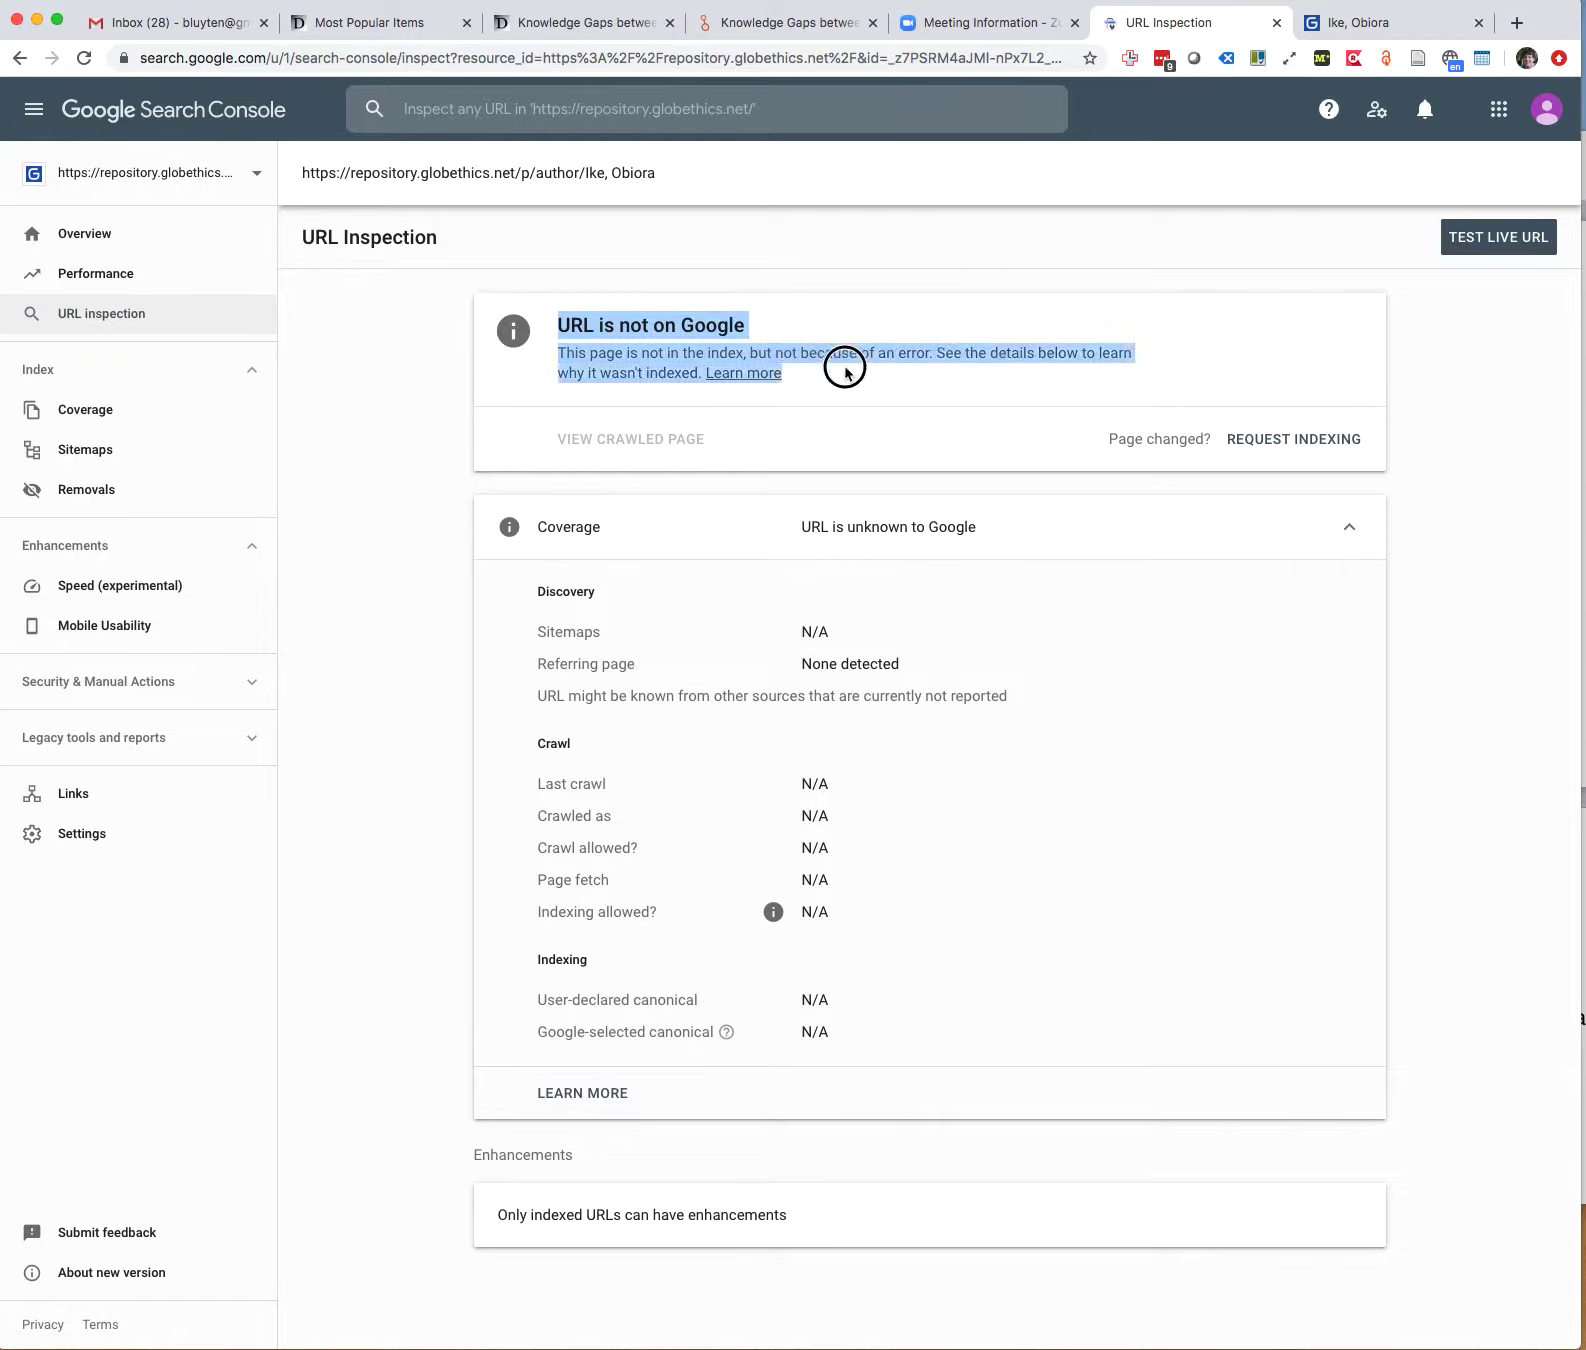
{"action": "left_click", "coordinate": [783, 338]}
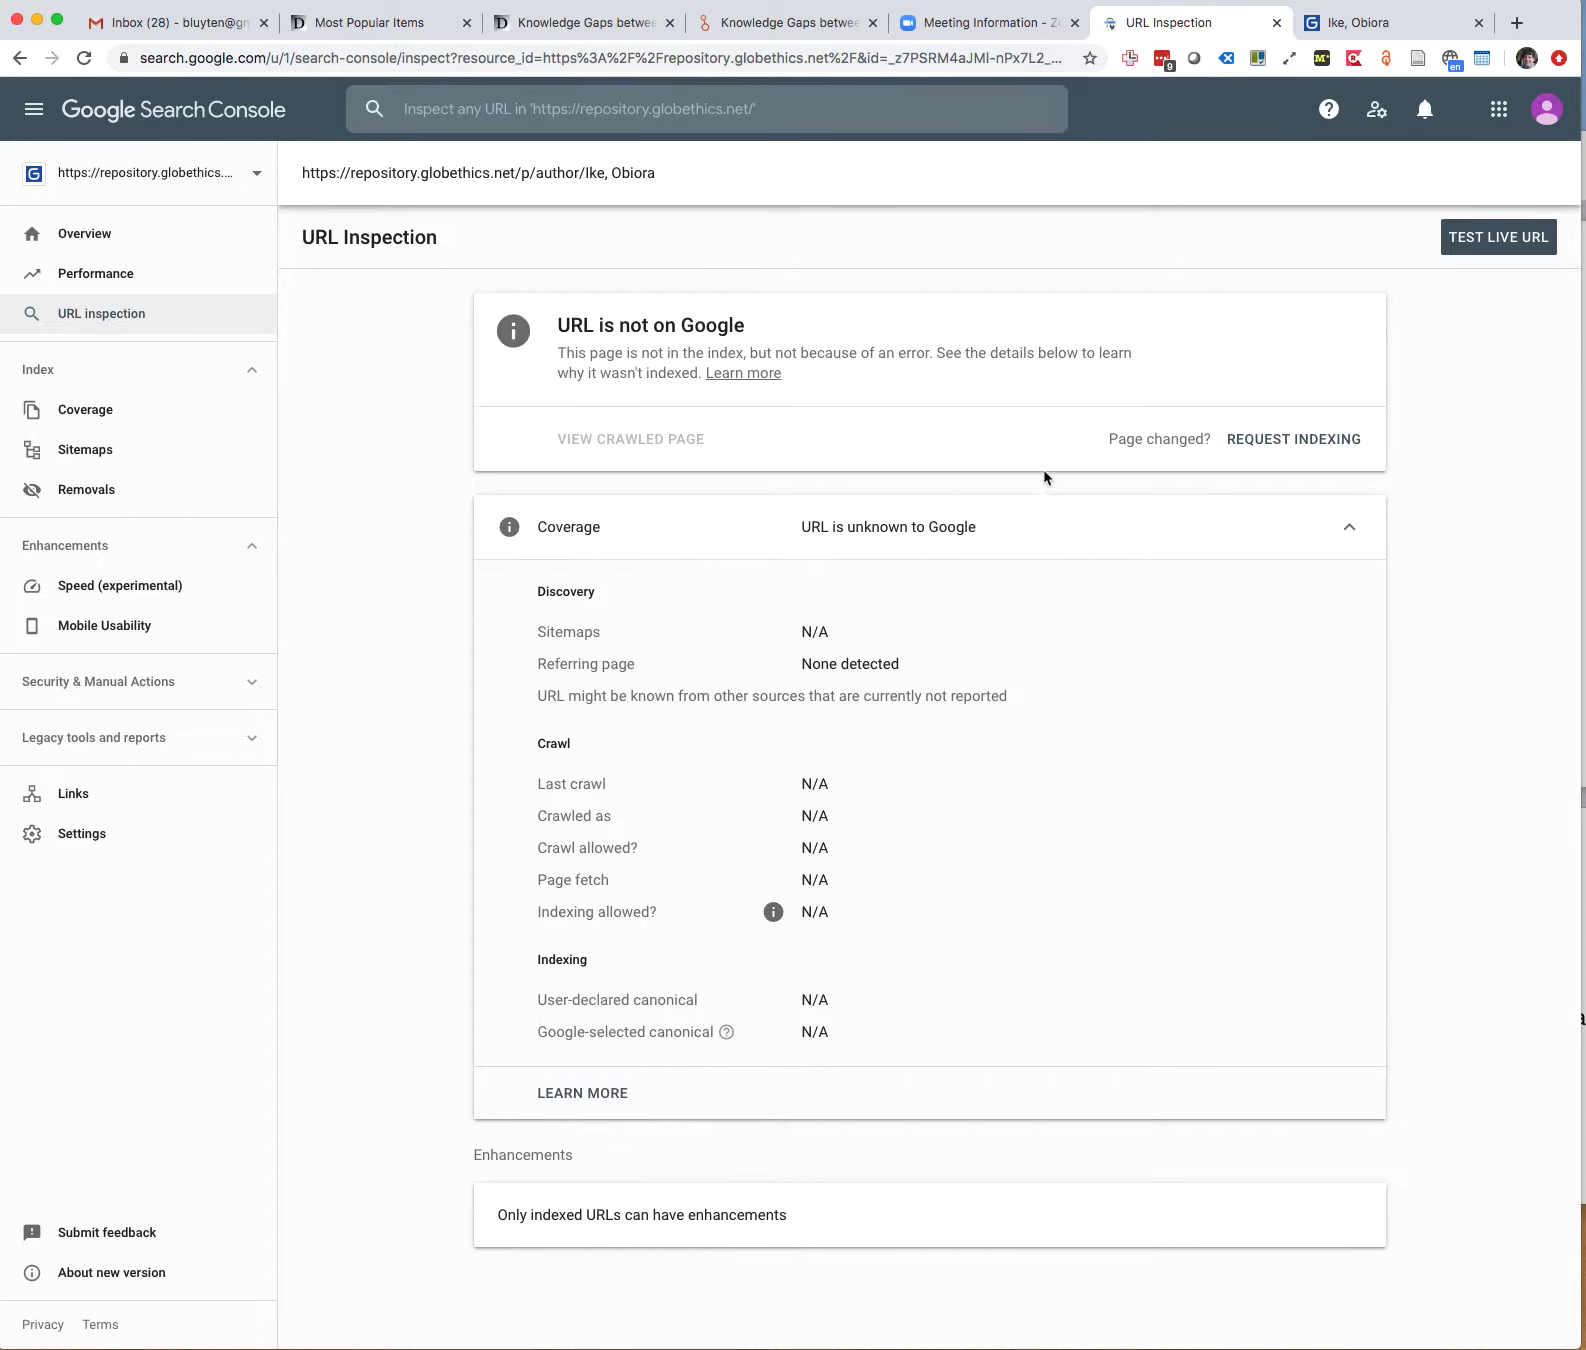
Request indexing for the Ike, Obiora author page, starting the live indexability test.
{"action": "left_click", "coordinate": [1296, 448]}
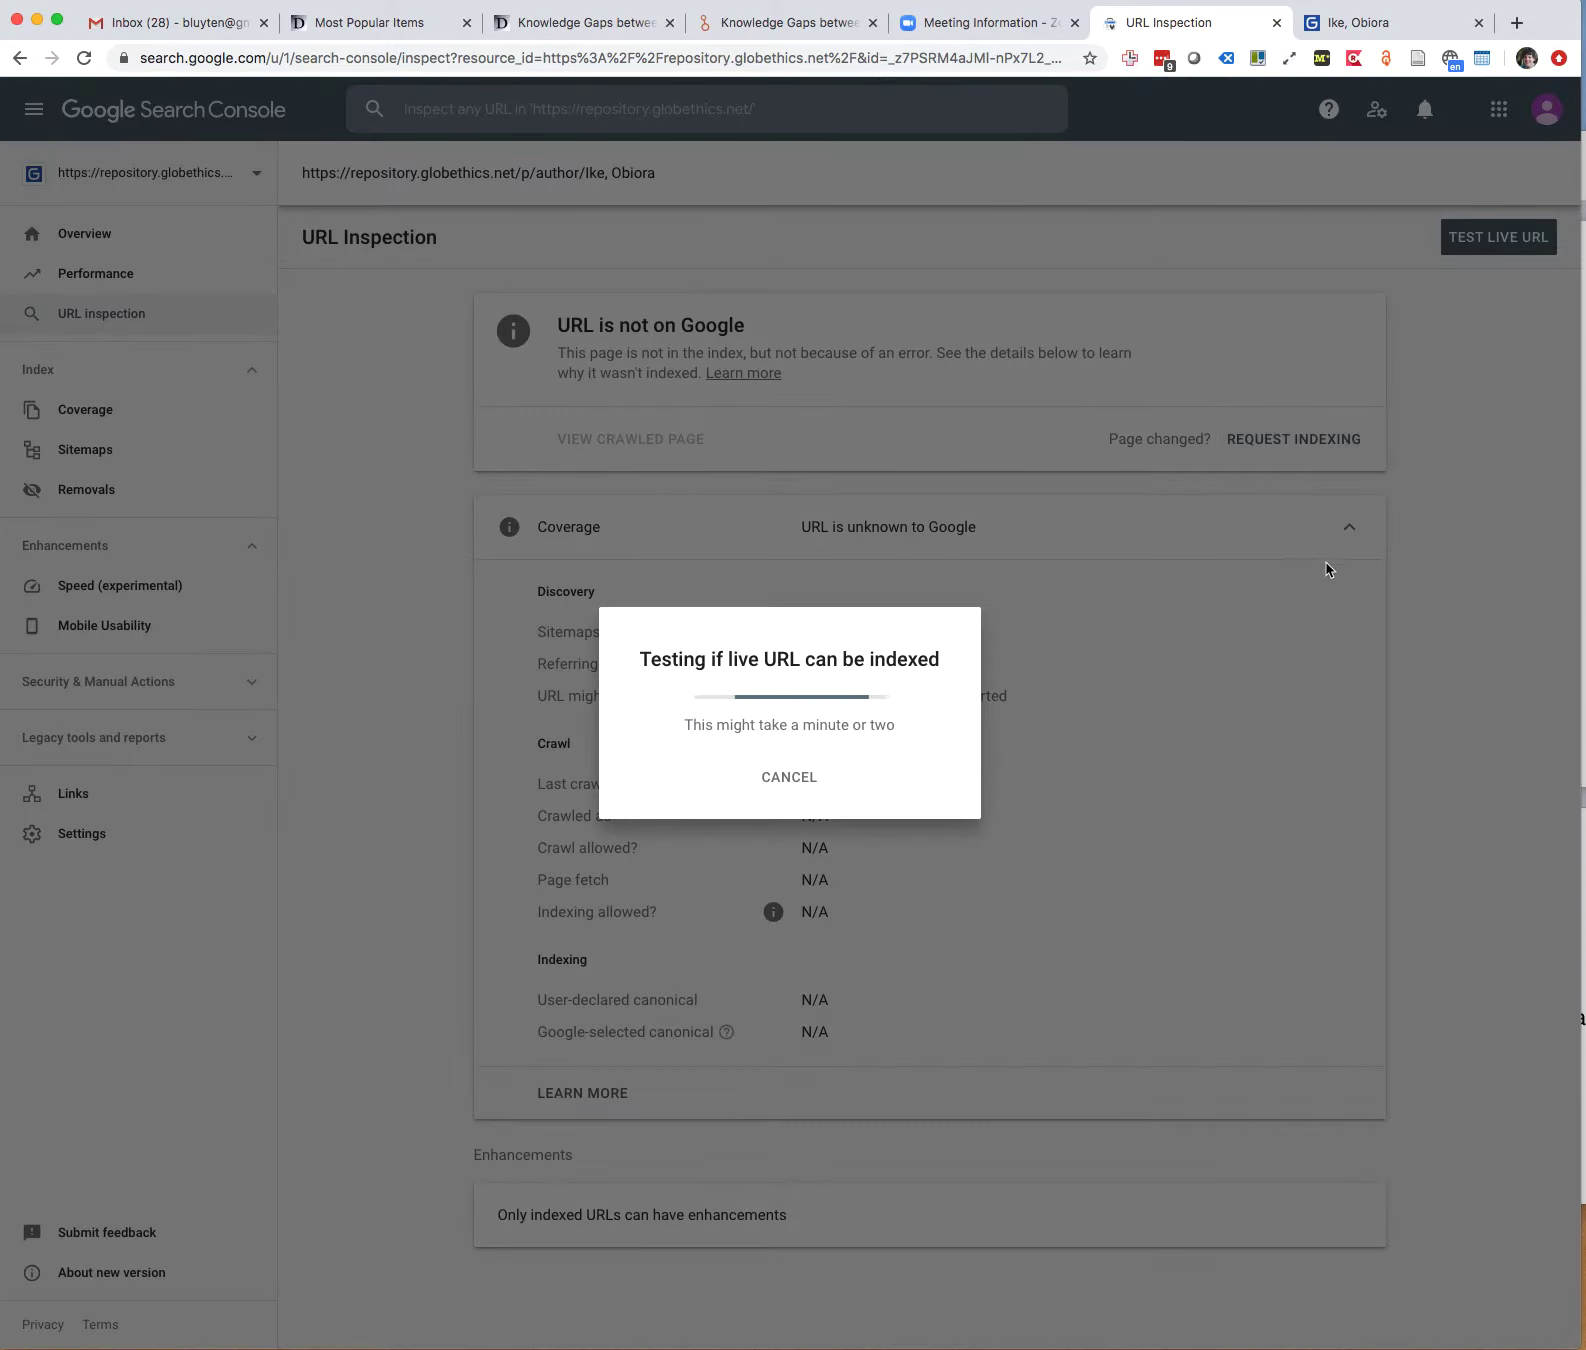